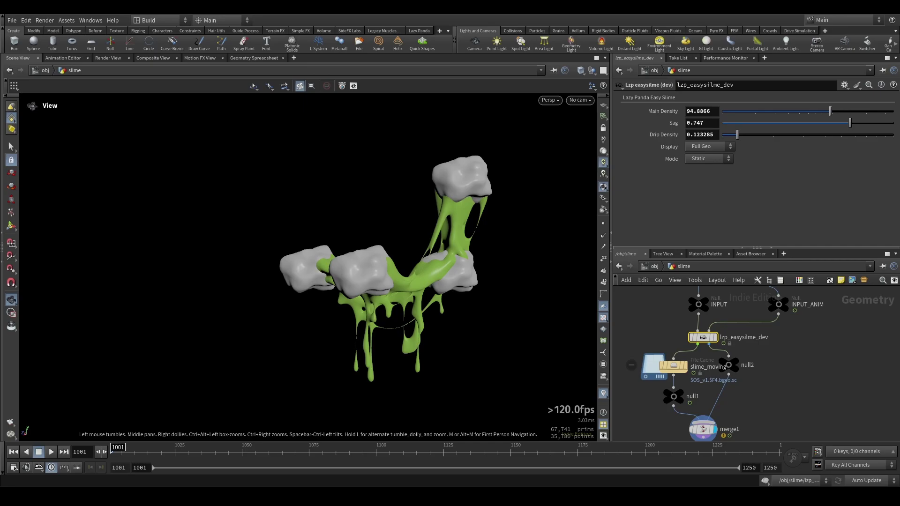
- Inspect the slime setup, its upstream timeshift1 and copytopoints1 nodes, and the Mode options
drag(426, 290, 400, 273)
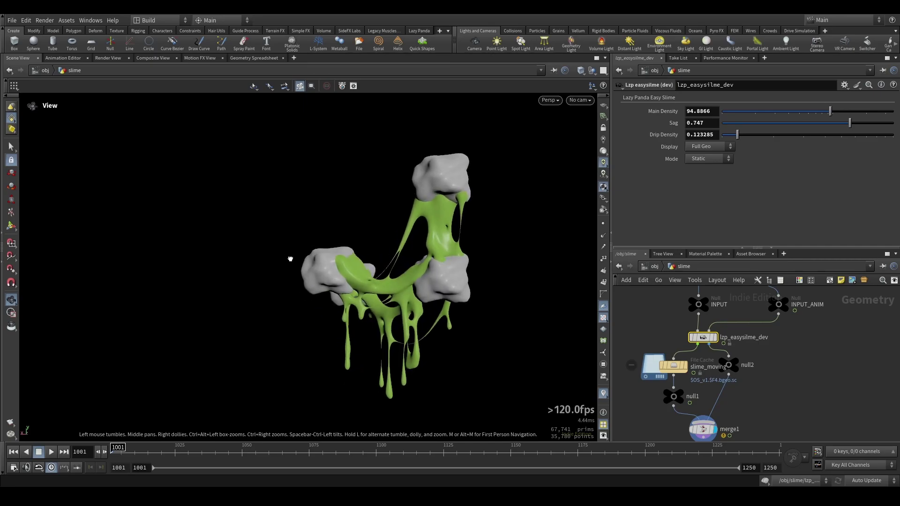
drag(426, 176, 423, 190)
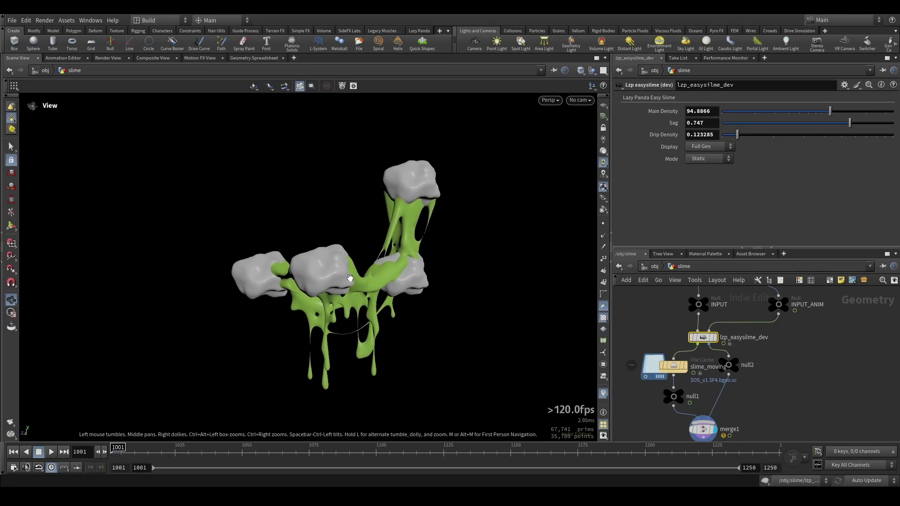
drag(788, 309, 787, 341)
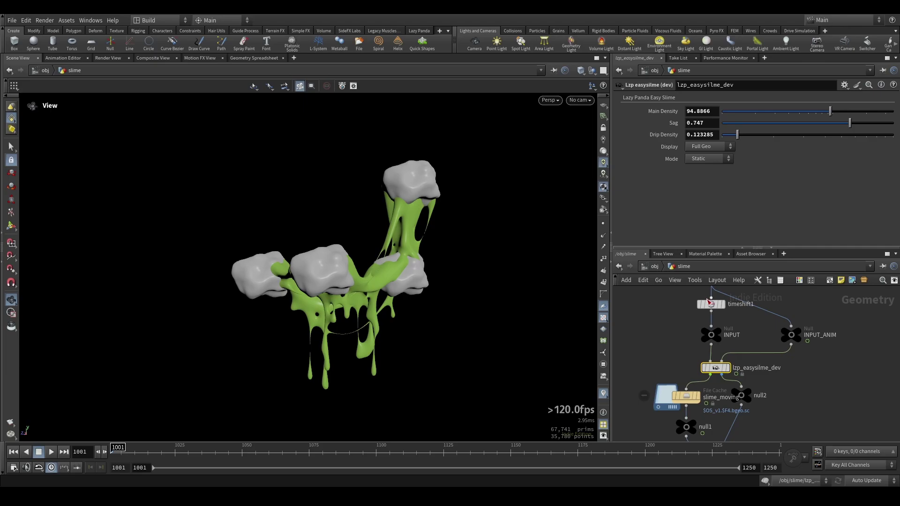
drag(710, 300, 704, 335)
mouse_move(522, 275)
mouse_down()
mouse_move(393, 287)
mouse_move(440, 180)
mouse_up()
drag(331, 279, 553, 193)
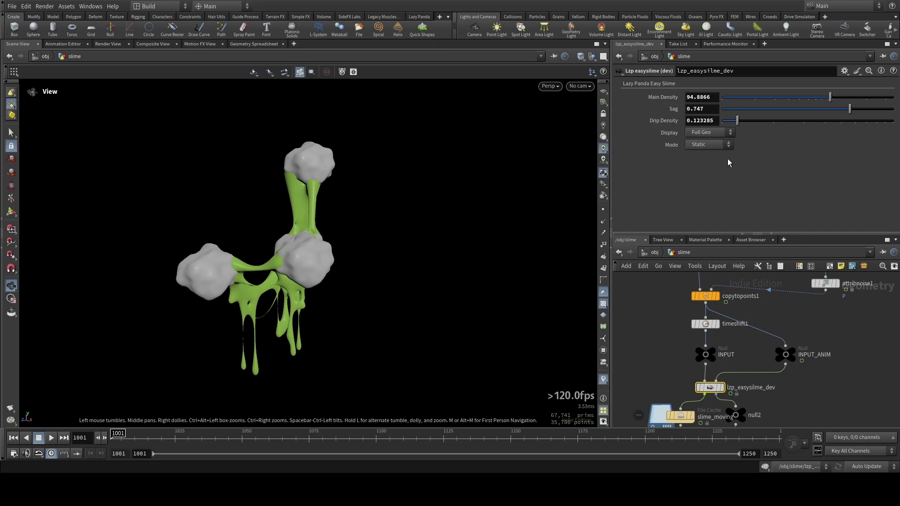
click(706, 143)
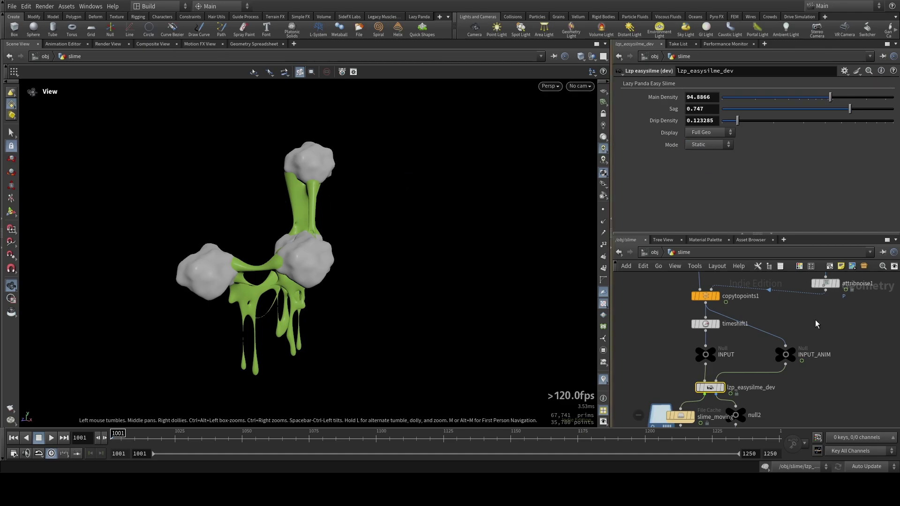
- Display the copied grey rocks from copytopoints1 and orbit to see their faces
drag(815, 320, 791, 353)
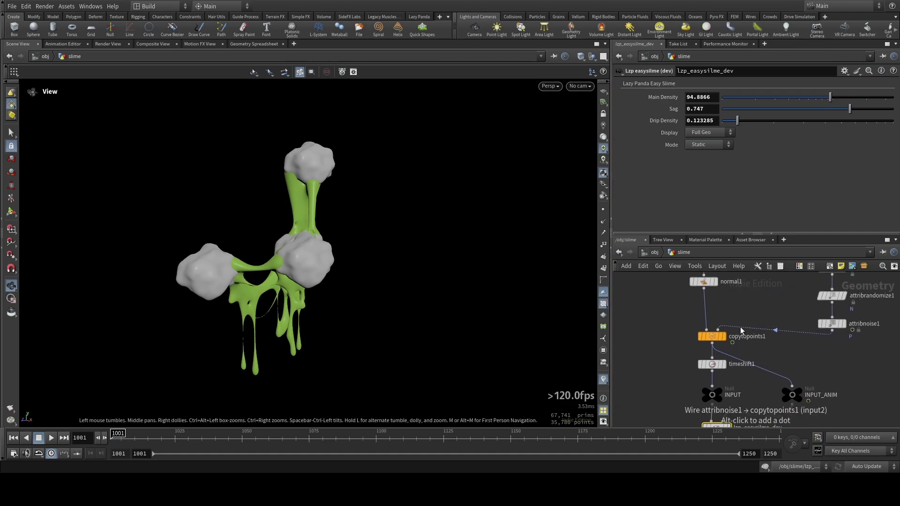
mouse_move(711, 336)
click(728, 336)
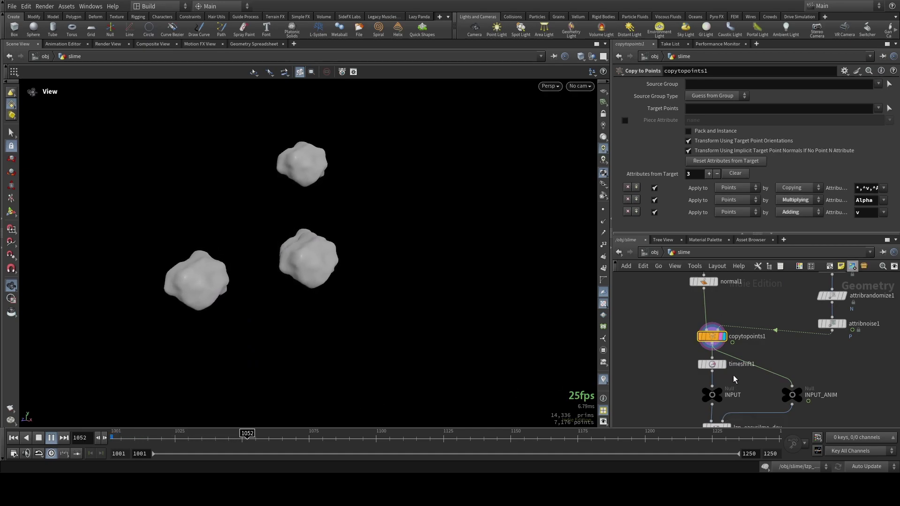
mouse_move(372, 237)
mouse_down()
mouse_move(276, 226)
mouse_move(372, 227)
mouse_up()
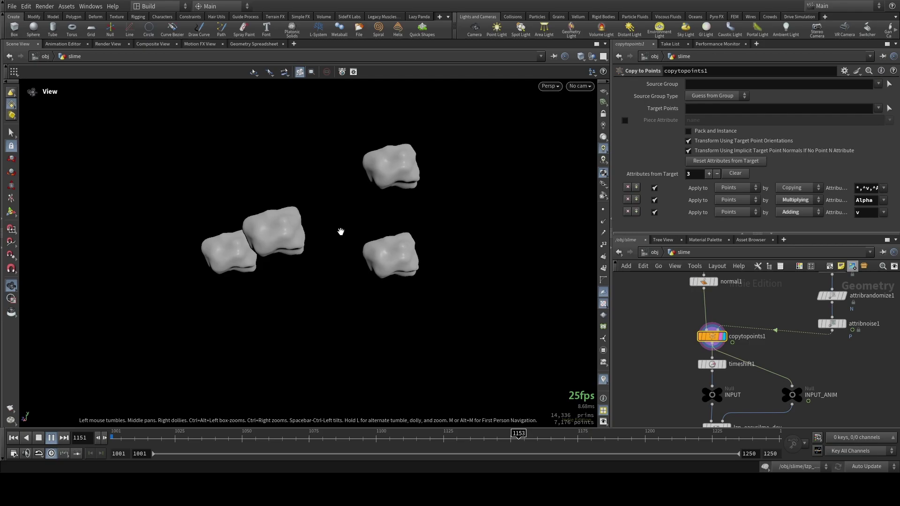
drag(372, 227, 462, 218)
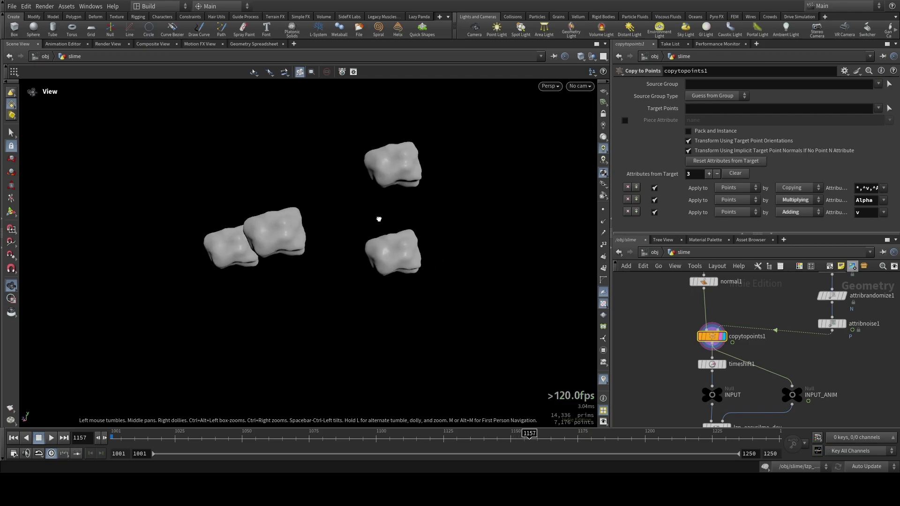
middle_drag(880, 338, 753, 326)
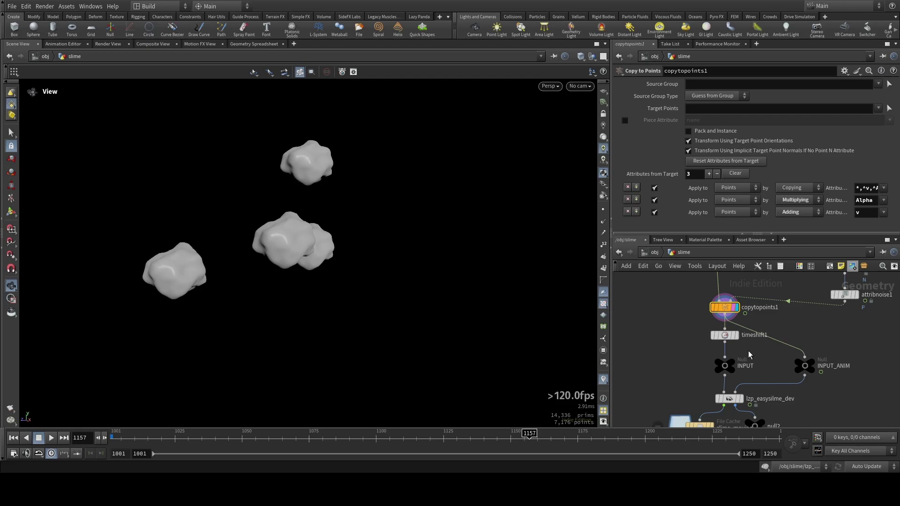
- Show timeshift1's settings at frame 1001 and remove the copytopoints1 template overlay
click(728, 335)
click(727, 336)
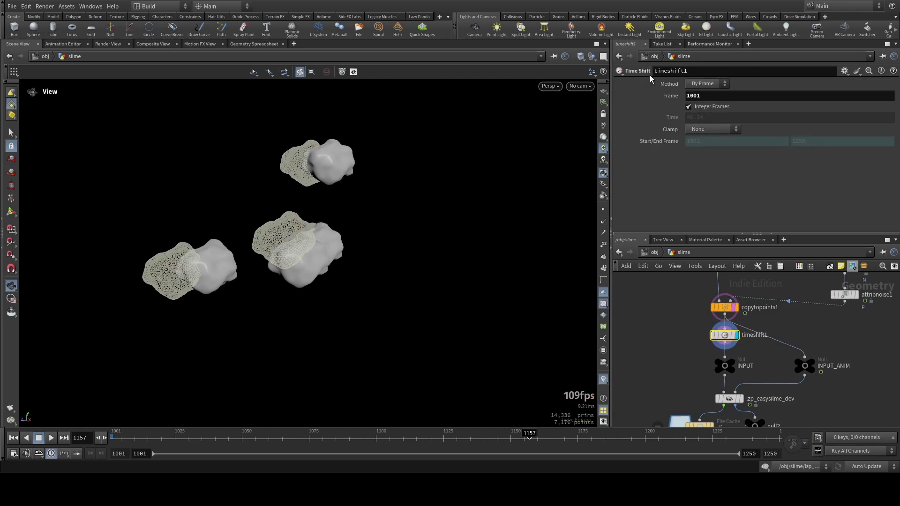
click(118, 437)
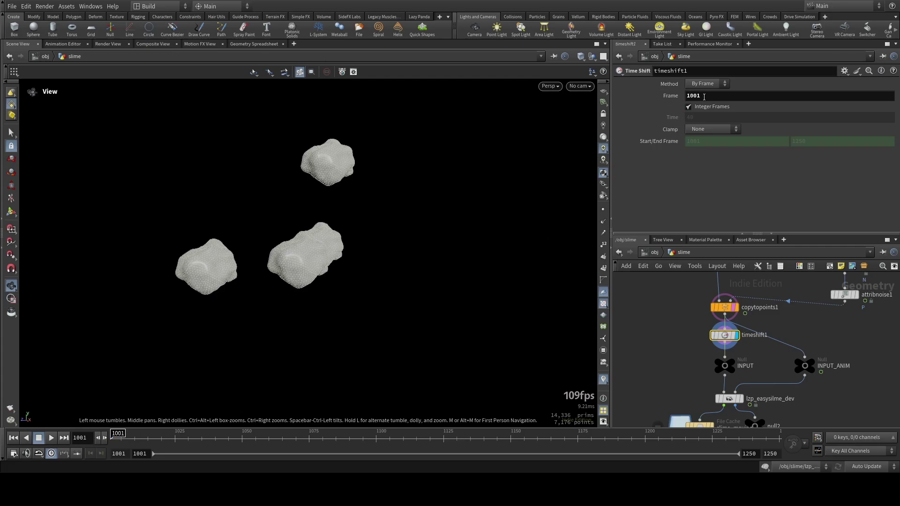
middle_drag(691, 356, 634, 331)
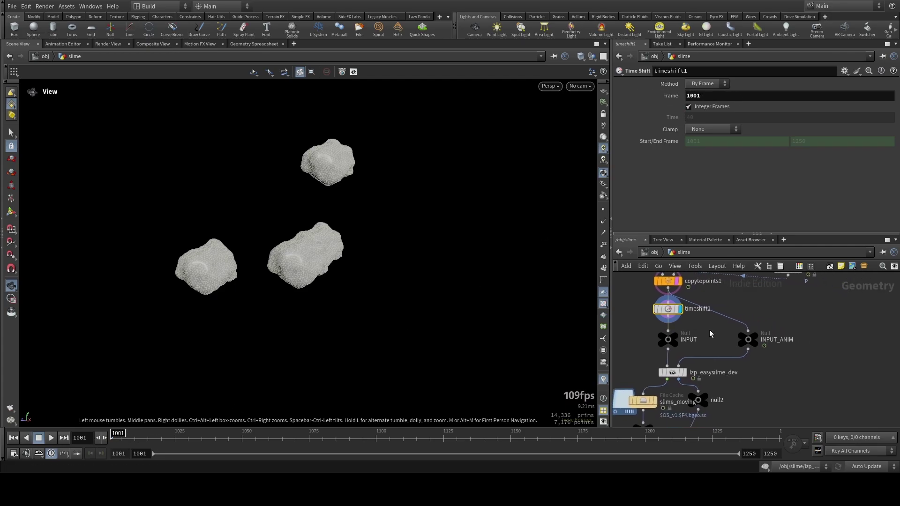
click(683, 285)
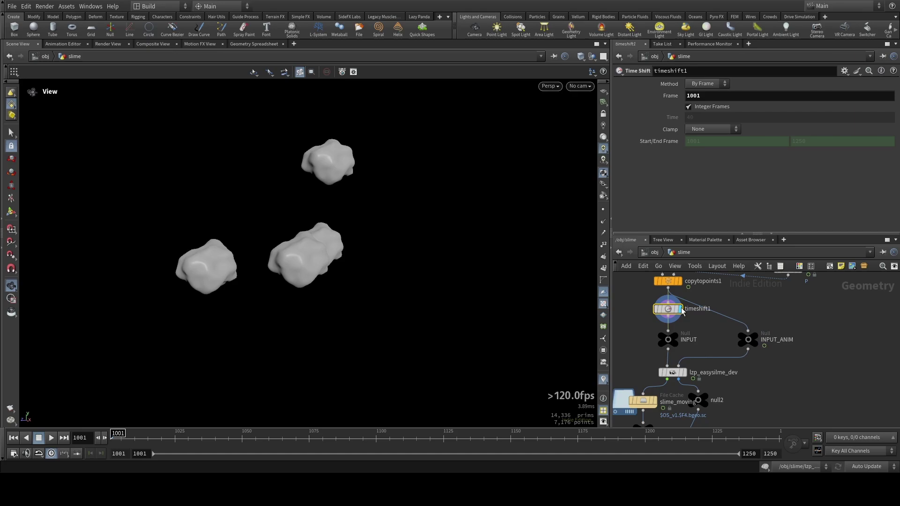
- Compare the INPUT_ANIM and INPUT rocks, then preview INPUT_ANIM's animation from several angles
click(754, 338)
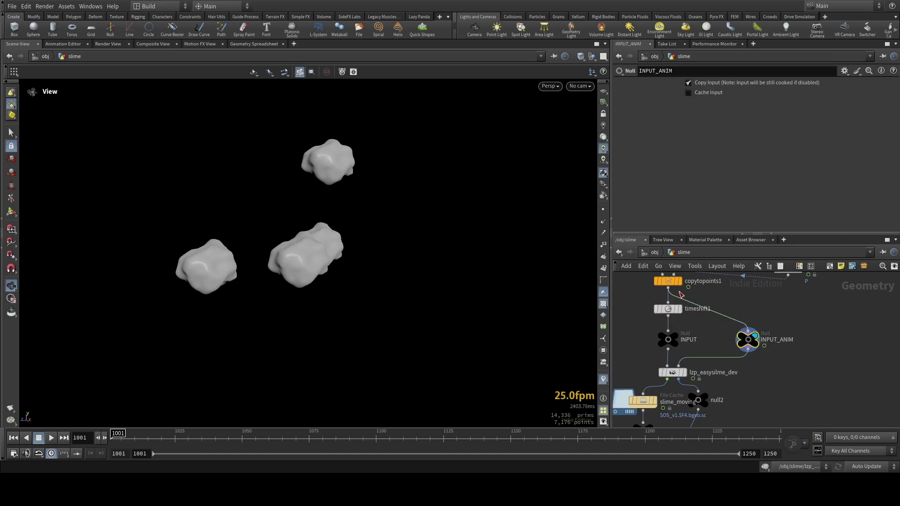
click(675, 339)
key(ctrl+Up)
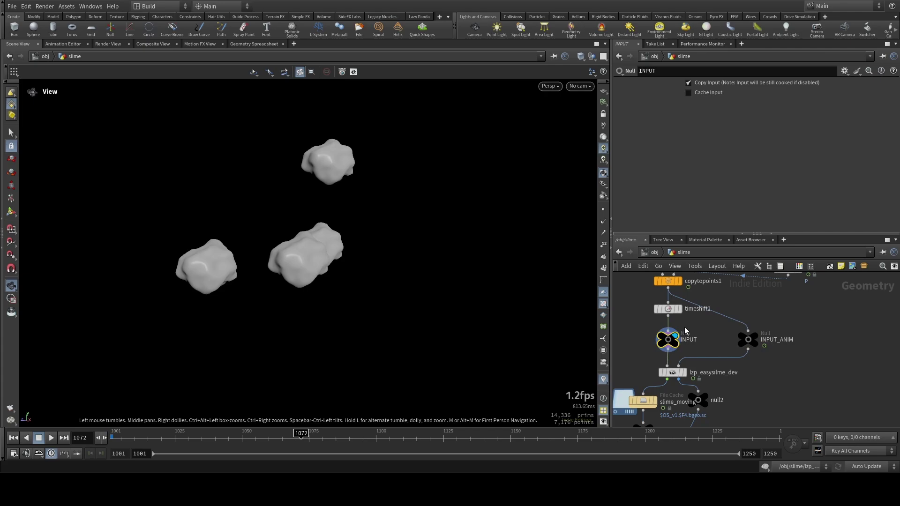
click(754, 339)
drag(220, 436, 65, 421)
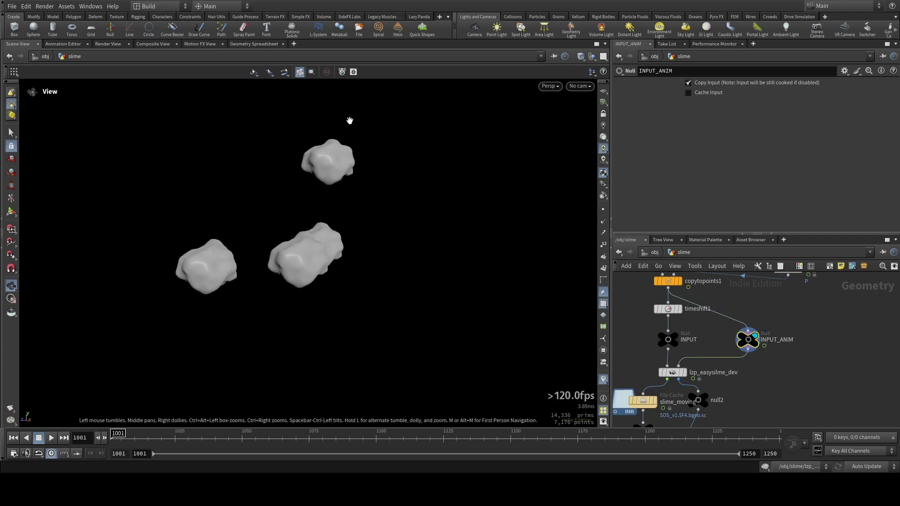
drag(249, 233, 372, 201)
drag(275, 226, 381, 205)
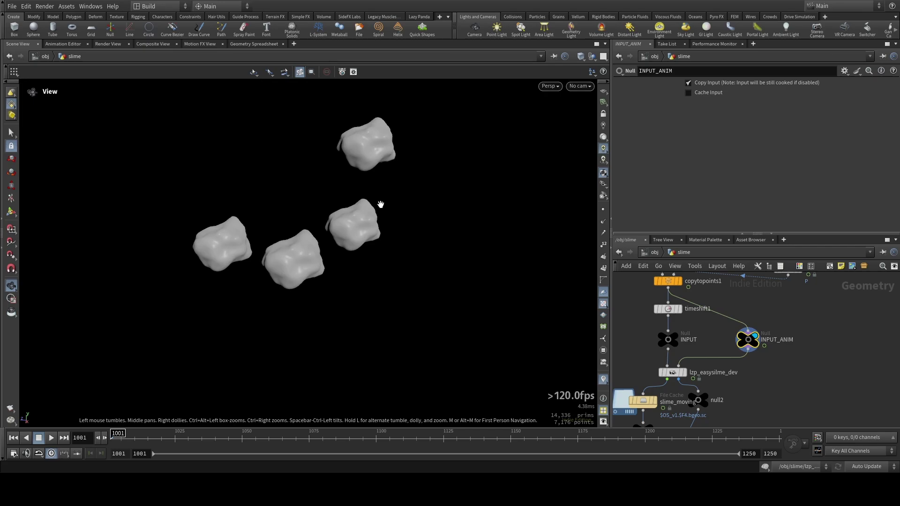
mouse_move(671, 373)
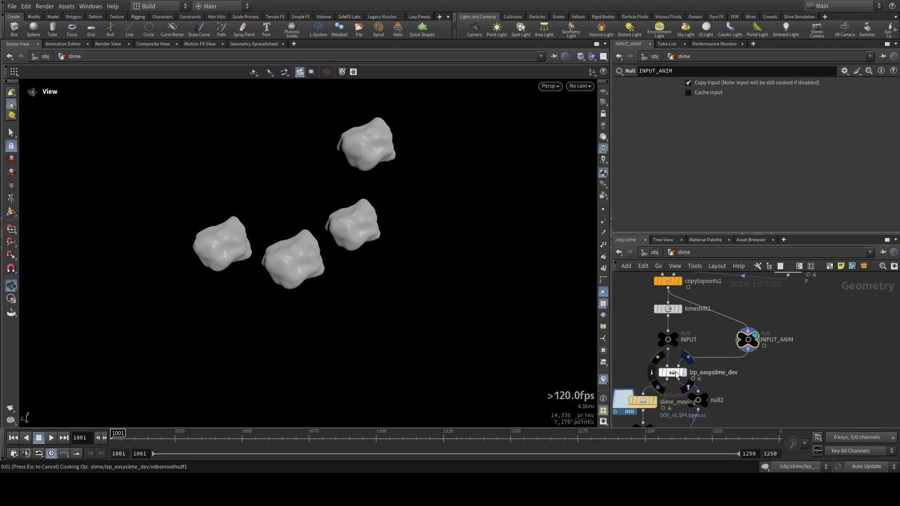
- Display the lzp_easyslime_dev result as curves only
click(677, 373)
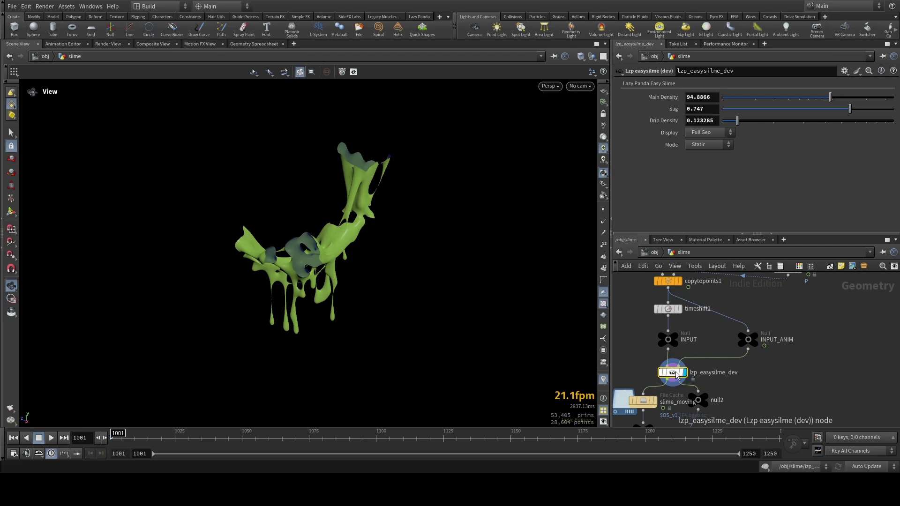
click(715, 132)
click(706, 150)
drag(320, 232, 309, 207)
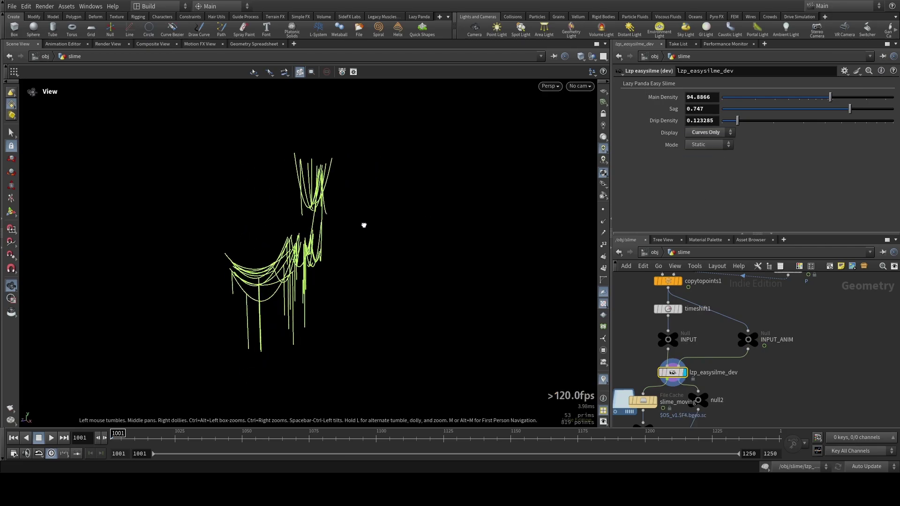
- Template the animated rocks and switch the Easy Slime Mode to Simulation
click(761, 350)
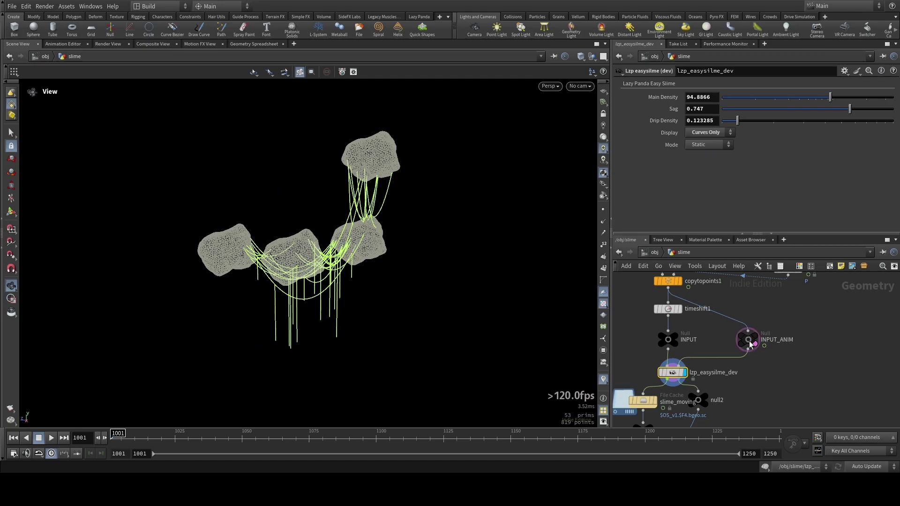
drag(334, 225, 329, 221)
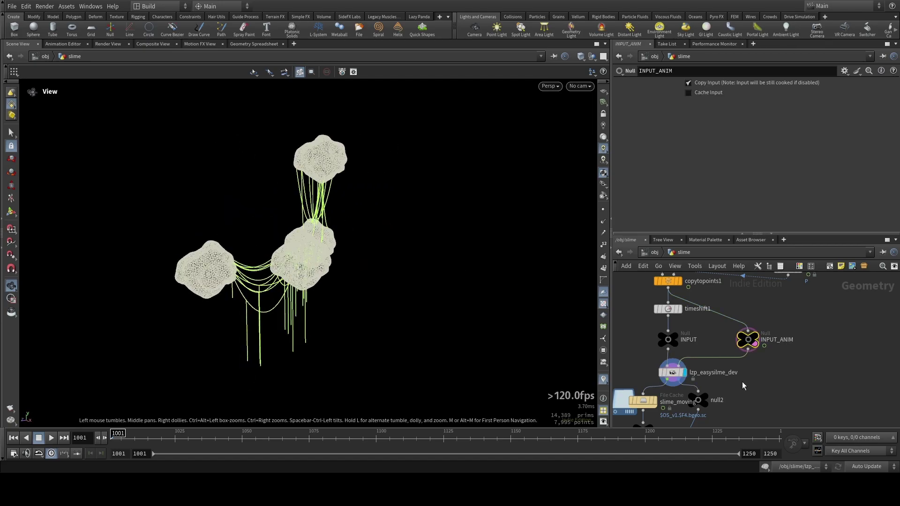
click(672, 372)
click(715, 146)
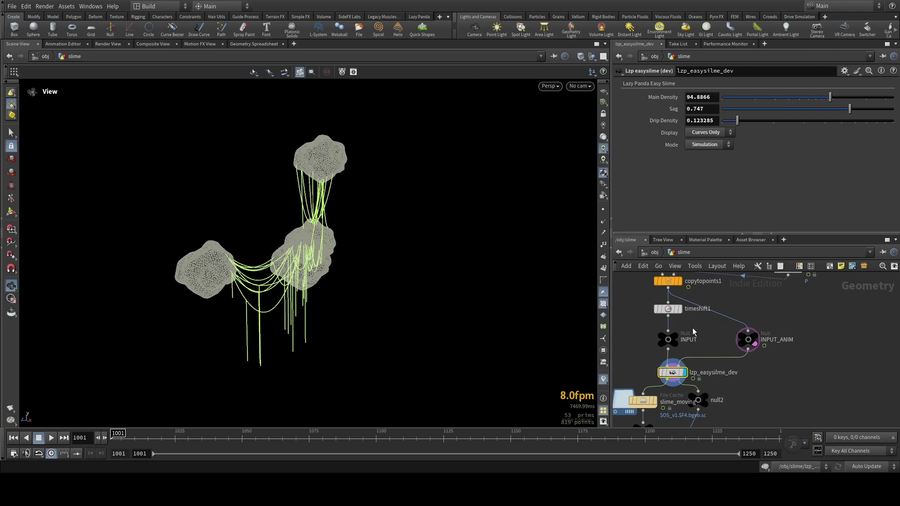
- Play the slime simulation to frame 1069, orbiting to watch strands stretch between the rocks
drag(352, 256, 337, 260)
double_click(723, 372)
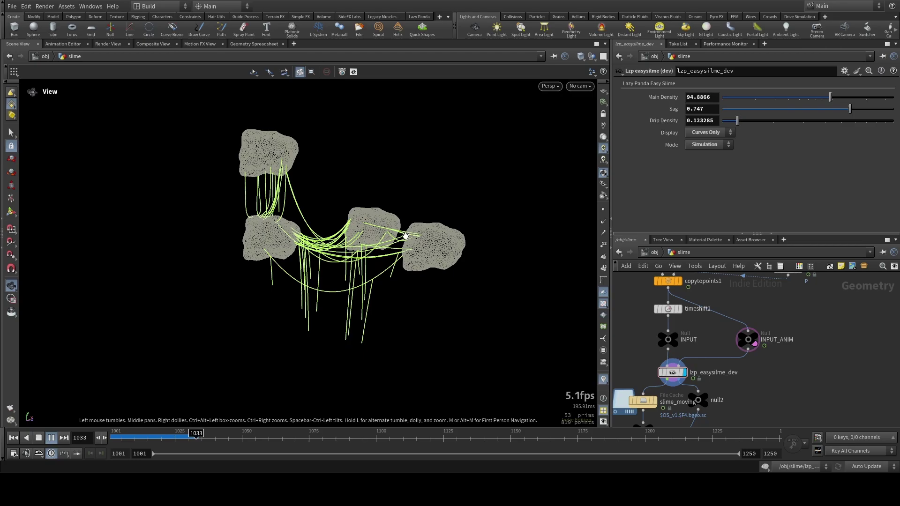
drag(404, 235, 196, 282)
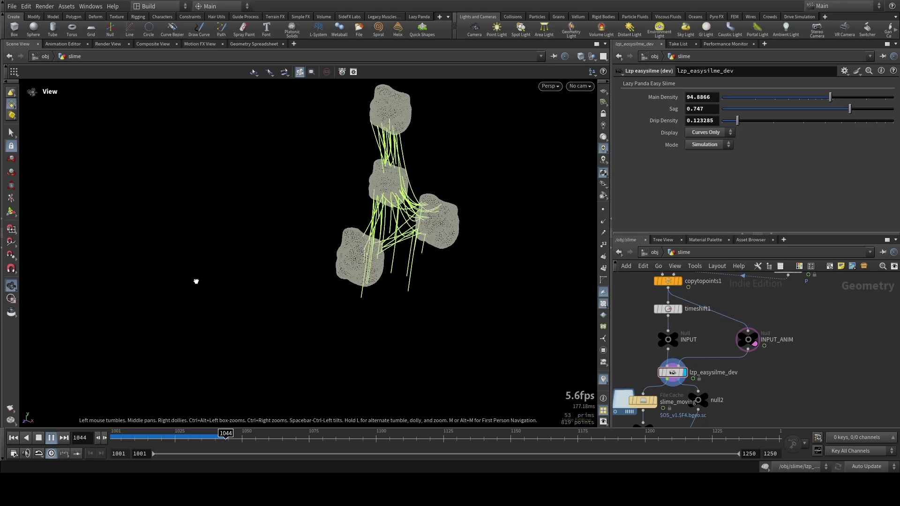
drag(302, 302, 414, 259)
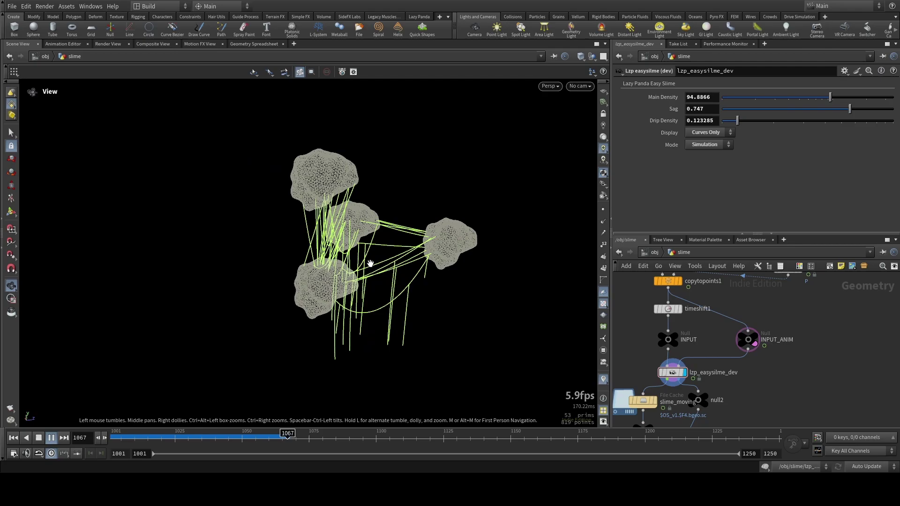
drag(370, 264, 296, 232)
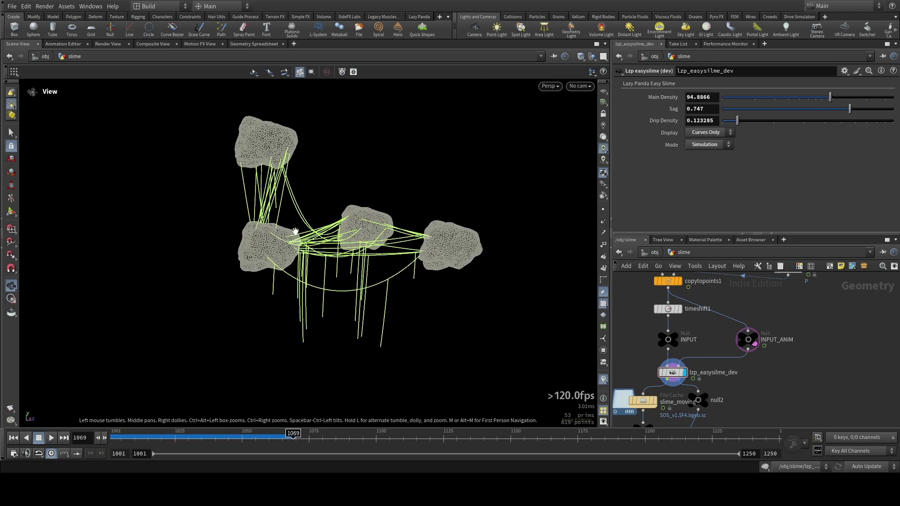
- Switch the Easy Slime Display from Curves Only to Full Geo and orbit to inspect it
click(706, 133)
click(711, 142)
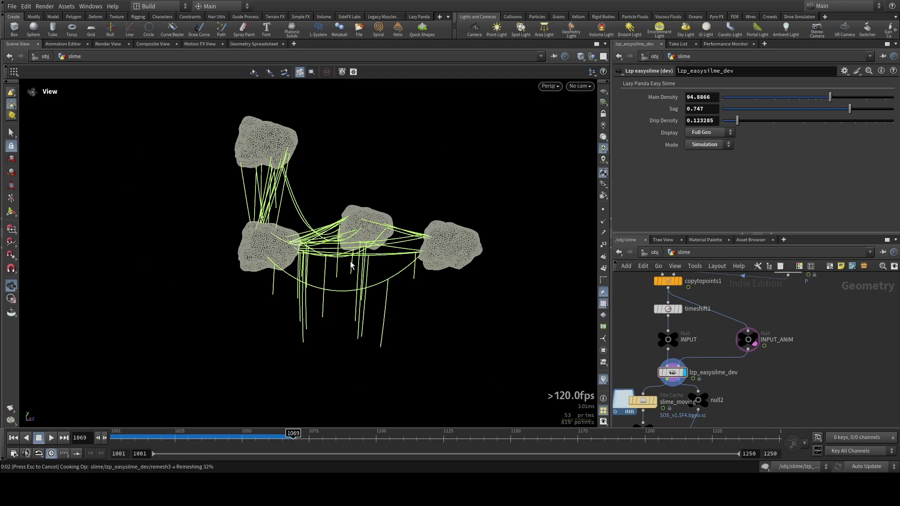
drag(336, 259, 351, 232)
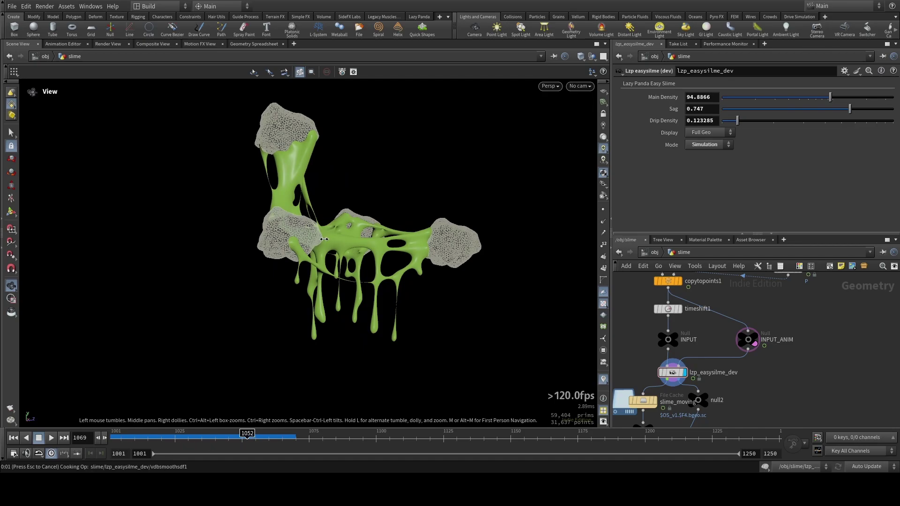
mouse_move(342, 250)
mouse_down()
mouse_move(482, 261)
mouse_move(487, 316)
mouse_up()
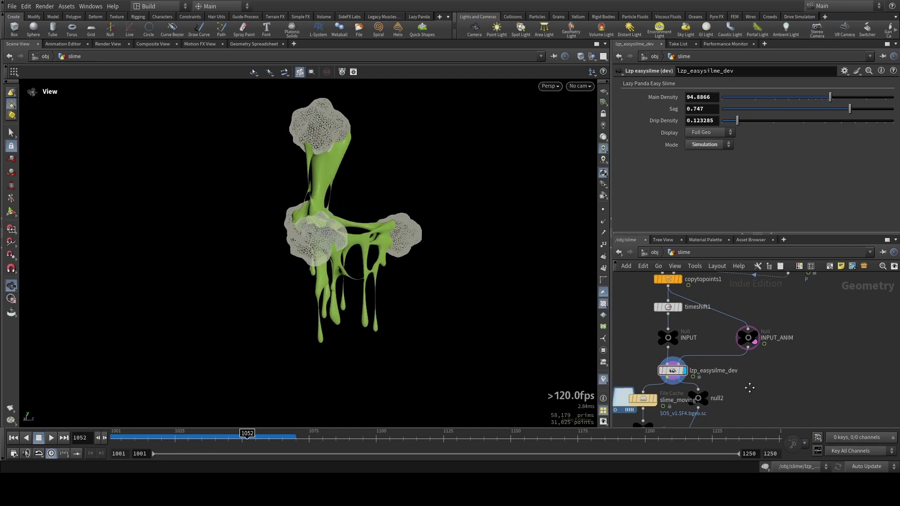
scroll(674, 351, down, 3)
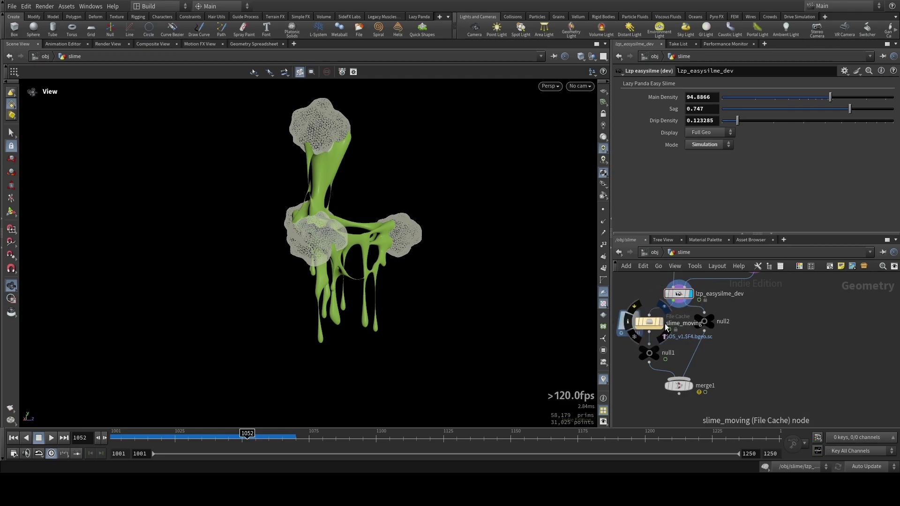
- Check the slime_moving cache, display merge1, and play through to frame 1234
click(648, 322)
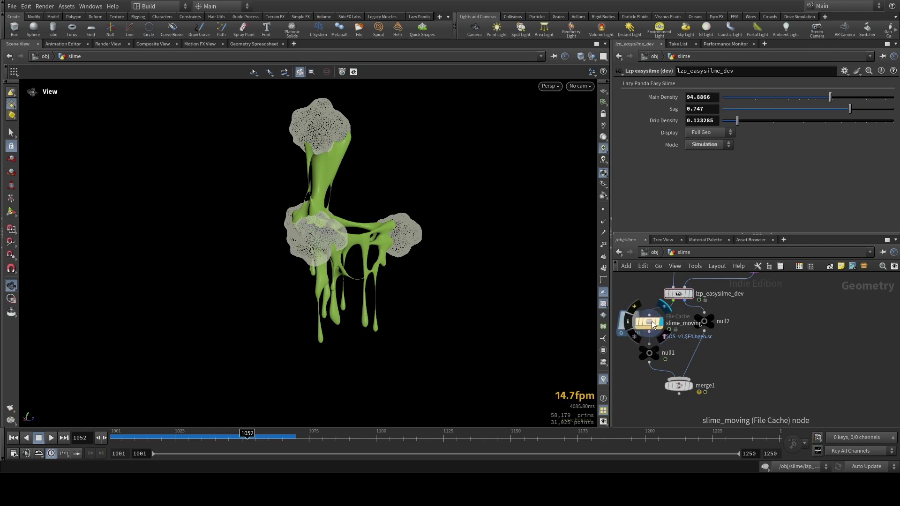
click(686, 386)
click(678, 385)
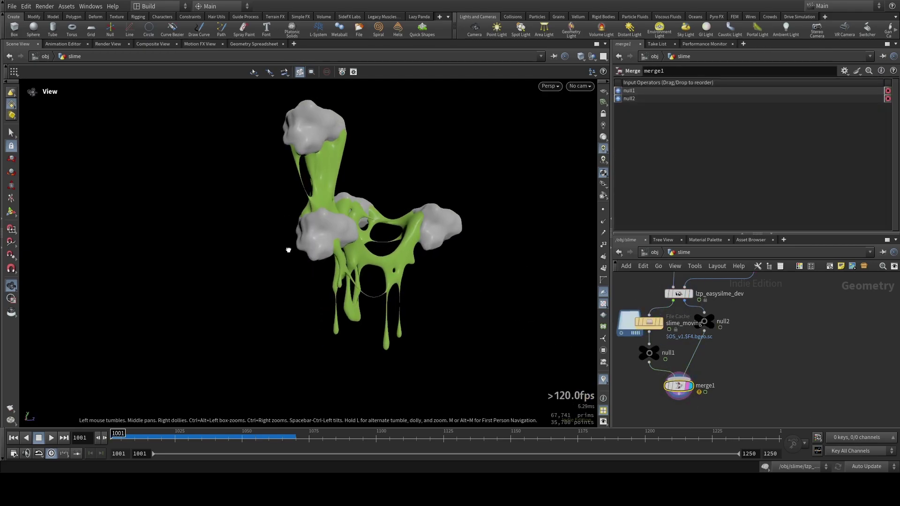
key(Up)
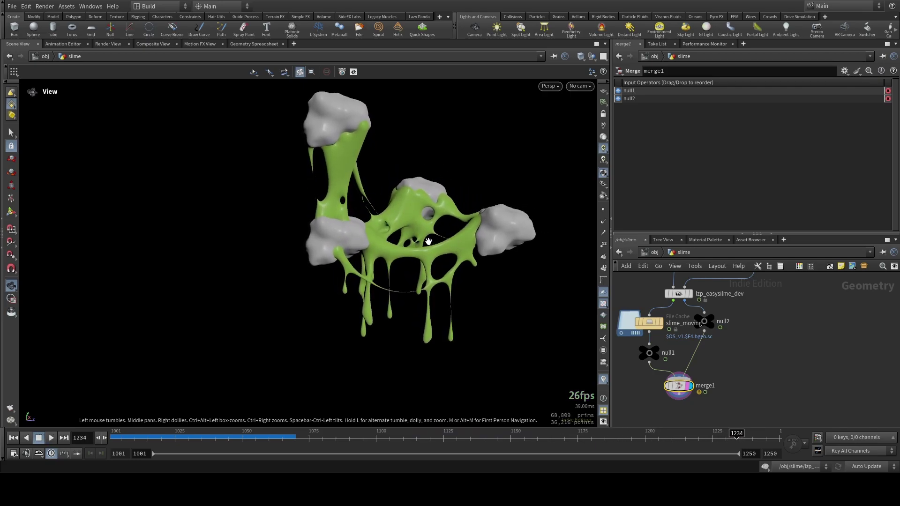
- View the merged scene in wireframe, play it, then rewind to frame 1001
key(w)
scroll(377, 223, up, 3)
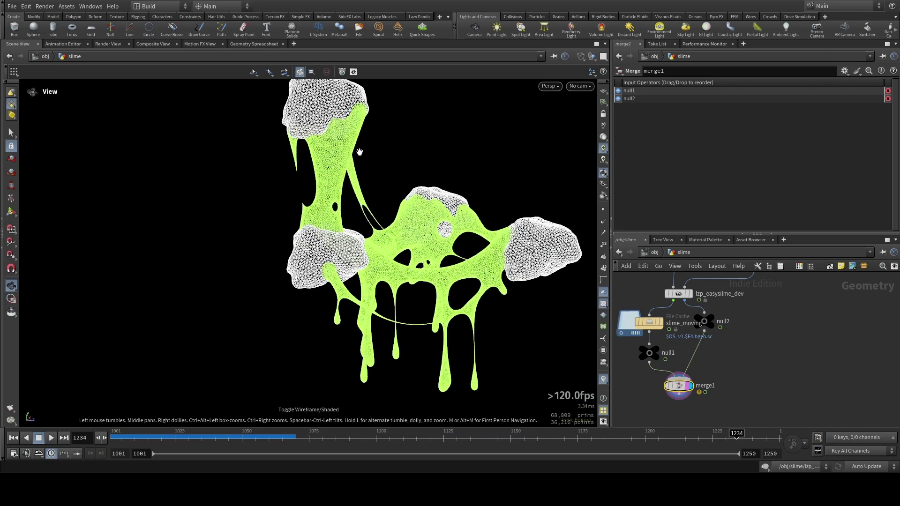
scroll(377, 223, up, 3)
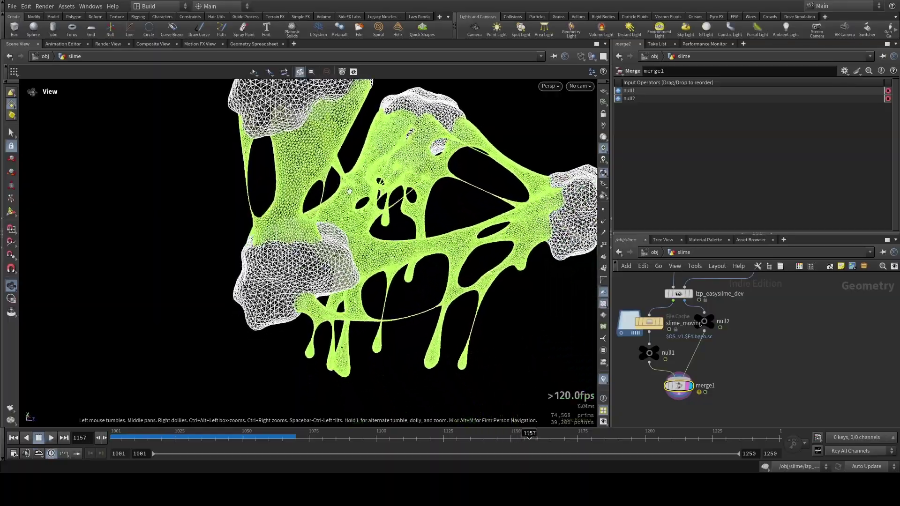
mouse_move(312, 224)
mouse_down()
mouse_move(464, 179)
mouse_move(295, 191)
mouse_move(412, 223)
mouse_move(385, 222)
mouse_move(373, 202)
mouse_up()
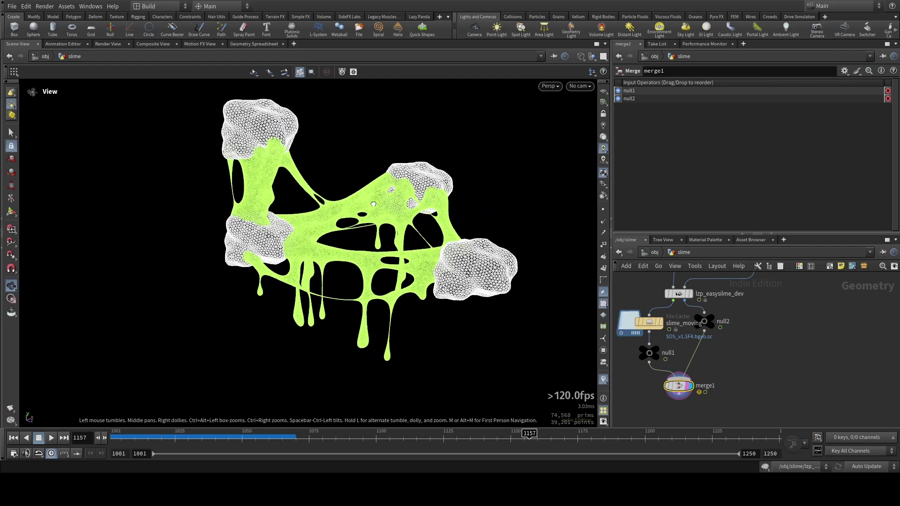
key(Up)
key(ctrl+Up)
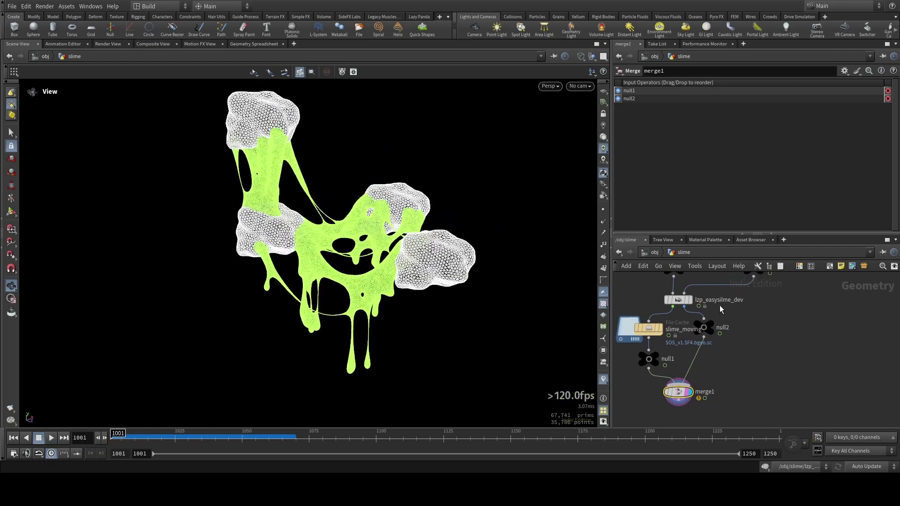
scroll(692, 331, up, 4)
mouse_move(673, 310)
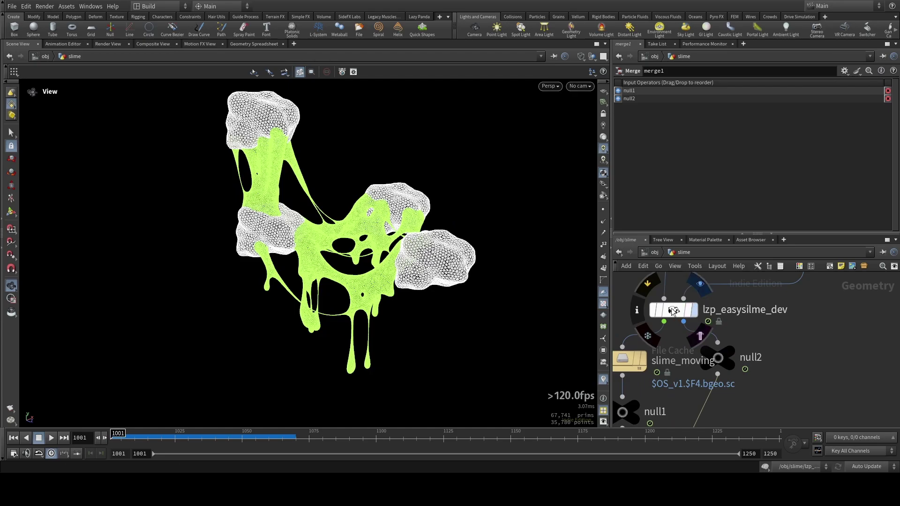
- Recook the Easy Slime node and set the display flag back on merge1
click(674, 310)
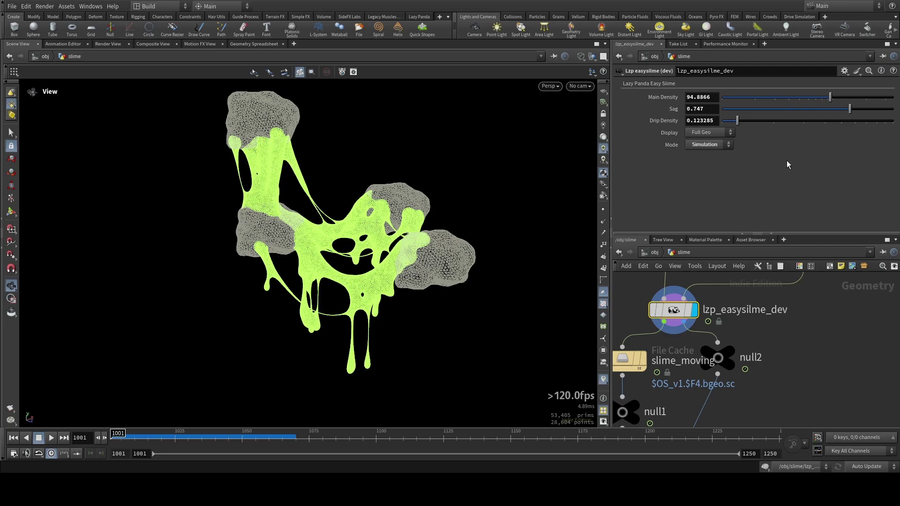
scroll(785, 335, down, 3)
drag(785, 335, 761, 309)
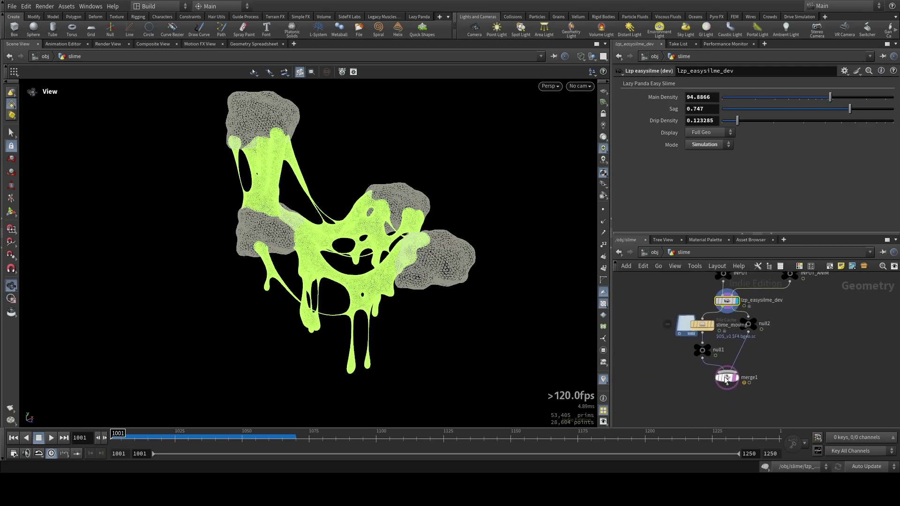
click(758, 351)
click(732, 377)
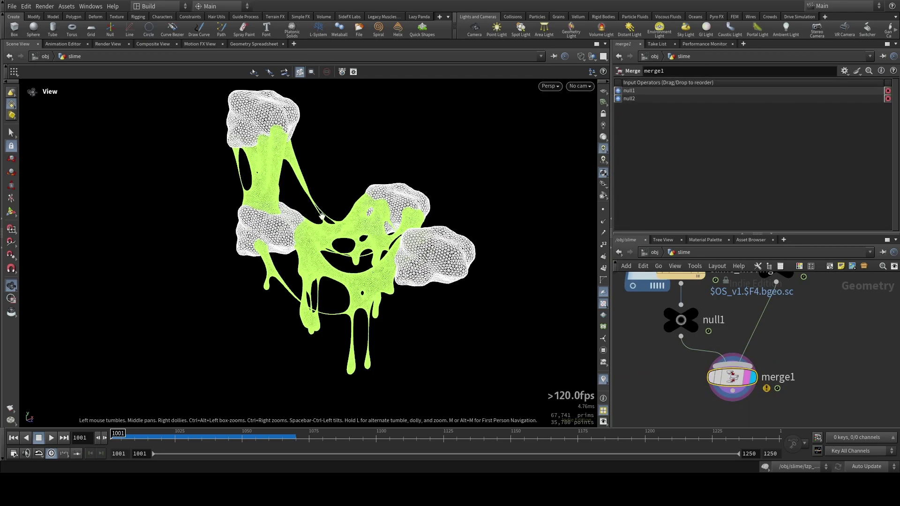
- Return to solid shading and scrub the animation to frame 1066
key(w)
mouse_move(338, 225)
mouse_down()
mouse_move(240, 222)
mouse_move(282, 211)
mouse_up()
drag(118, 436, 285, 436)
mouse_move(366, 239)
mouse_down()
mouse_move(391, 226)
mouse_move(182, 218)
mouse_move(344, 190)
mouse_move(408, 215)
mouse_up()
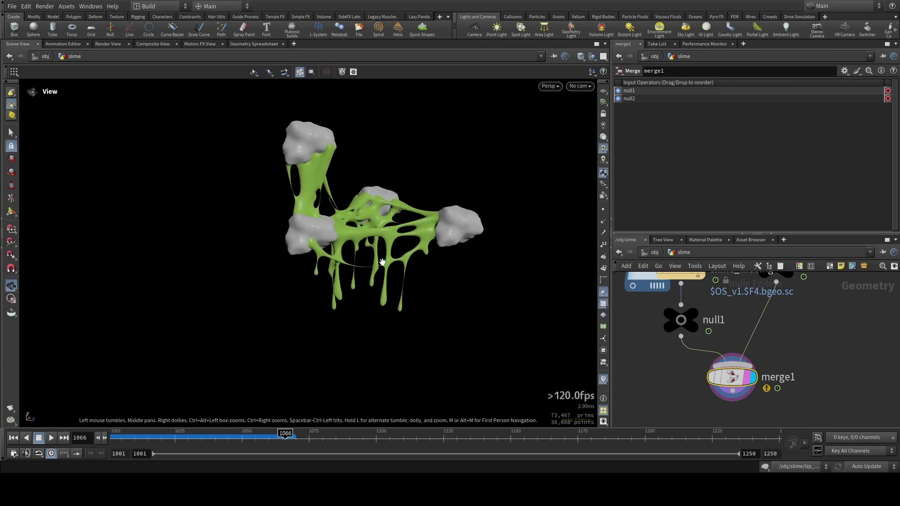